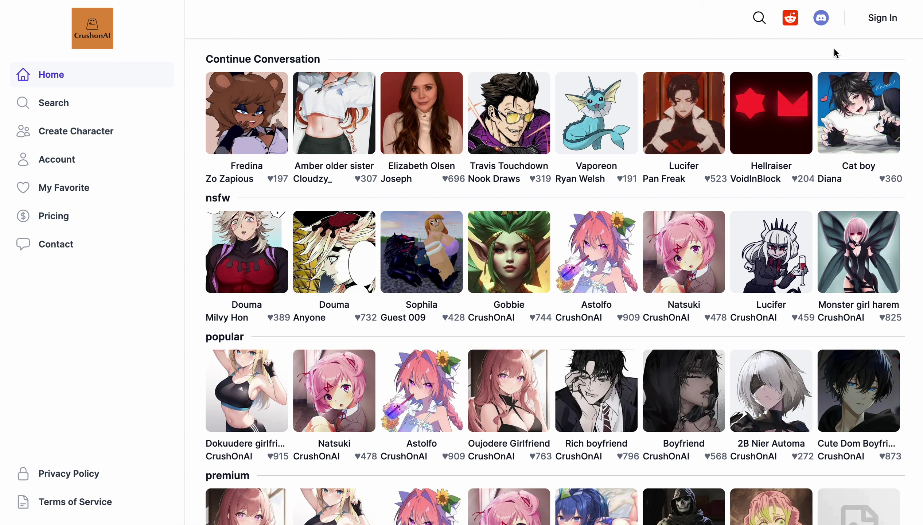
Step: Sign in with Google and highlight the Your Plan heading on the Account page
{"action": "left_click", "coordinate": [880, 25]}
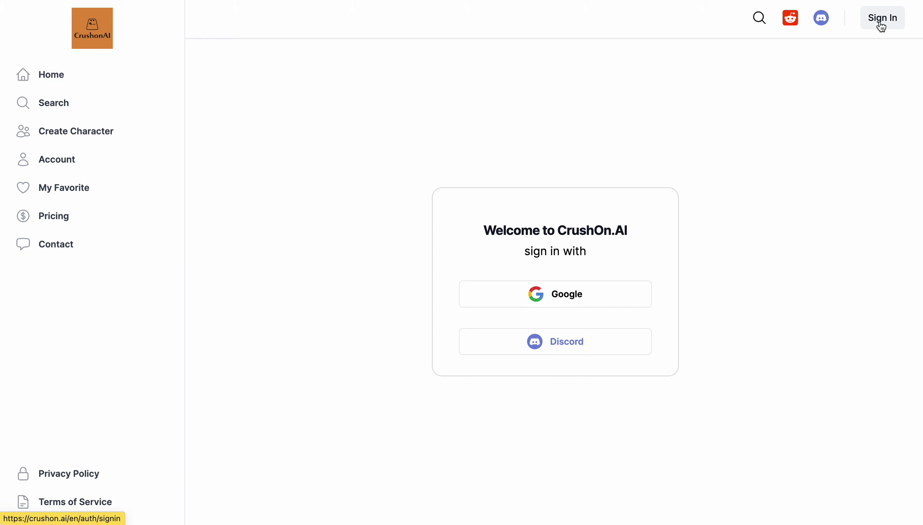
{"action": "left_click", "coordinate": [578, 296]}
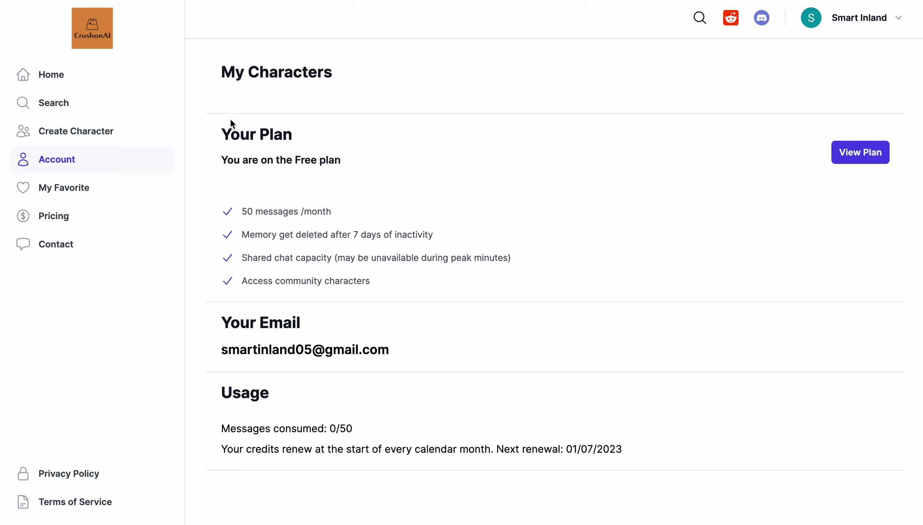
{"action": "left_click_drag", "start_coordinate": [222, 134], "coordinate": [275, 135]}
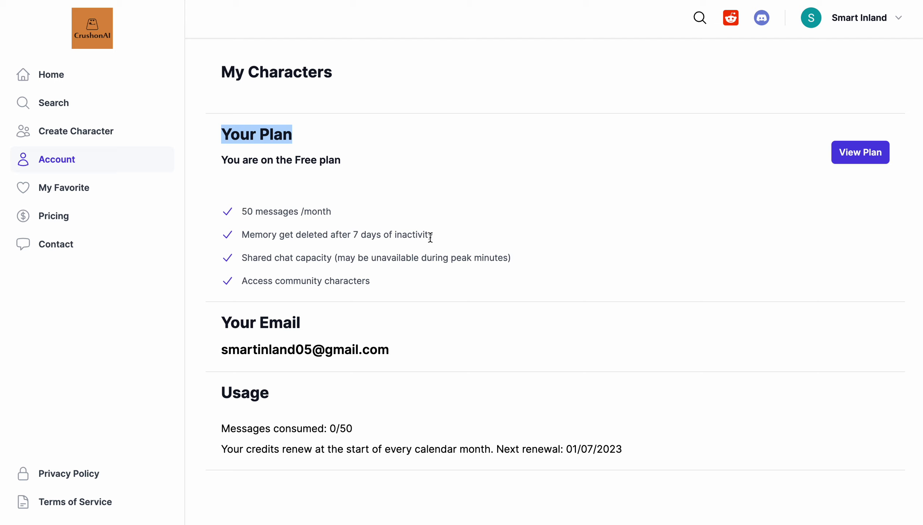
Step: Highlight the Free plan's memory deletion, shared chat and community character limits
{"action": "left_click_drag", "start_coordinate": [433, 235], "coordinate": [268, 229]}
{"action": "left_click_drag", "start_coordinate": [234, 257], "coordinate": [312, 258]}
{"action": "left_click_drag", "start_coordinate": [242, 280], "coordinate": [379, 286]}
Step: Scroll through the Free, Standard, Premium and Deluxe plan cards, then go back Home
{"action": "left_click", "coordinate": [50, 217]}
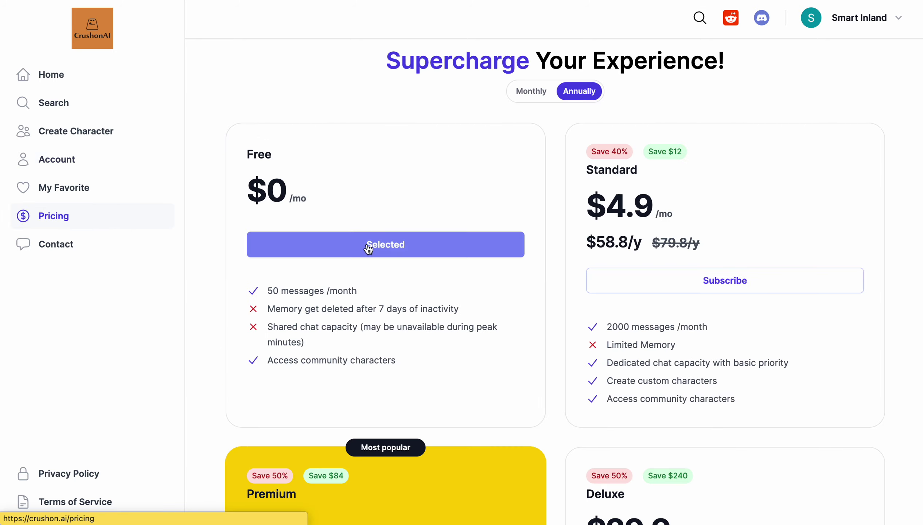
{"action": "scroll", "coordinate": [535, 262], "scroll_direction": "down", "scroll_amount": 2}
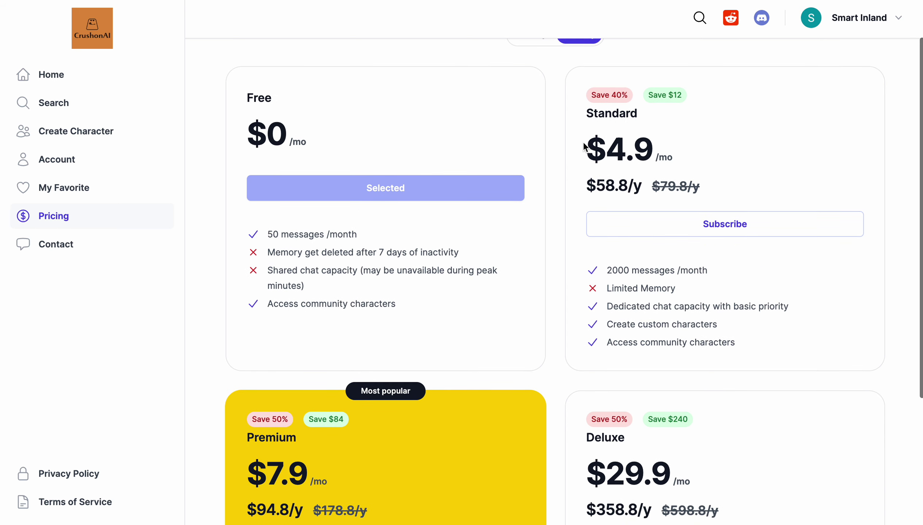
{"action": "scroll", "coordinate": [524, 308], "scroll_direction": "down", "scroll_amount": 5}
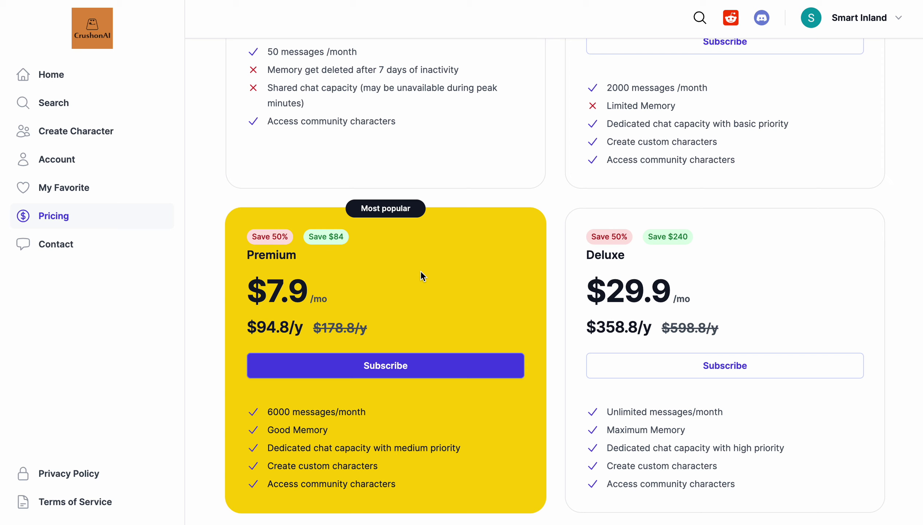
{"action": "scroll", "coordinate": [565, 225], "scroll_direction": "up", "scroll_amount": 5}
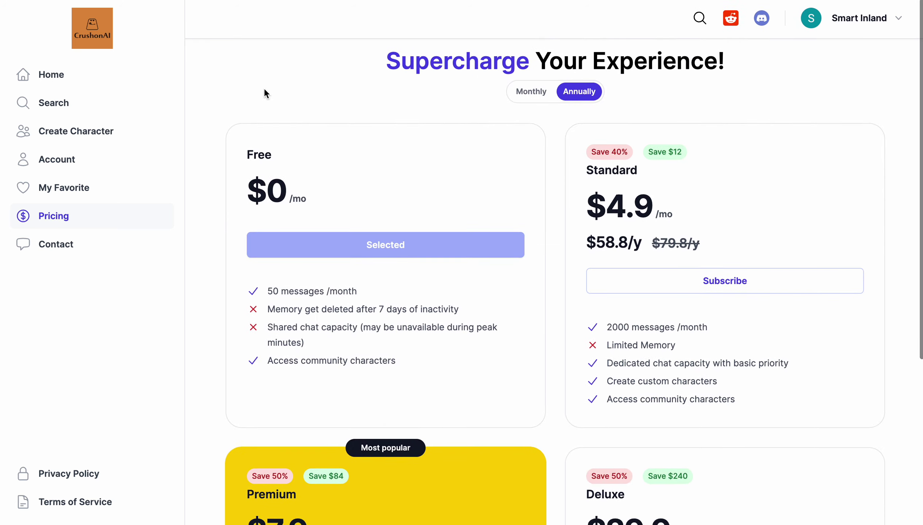
{"action": "left_click", "coordinate": [35, 77]}
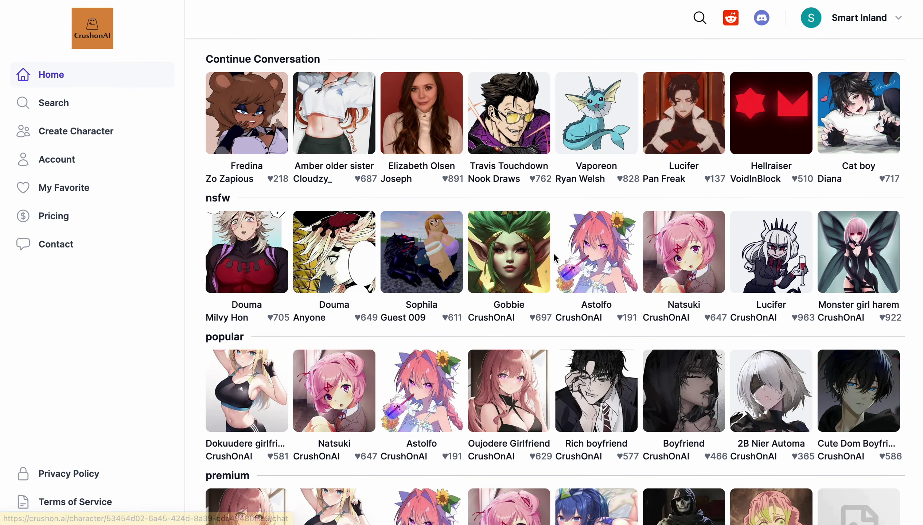
Step: Open a chat with the Elon character from the celebrity row
{"action": "scroll", "coordinate": [553, 252], "scroll_direction": "down", "scroll_amount": 8}
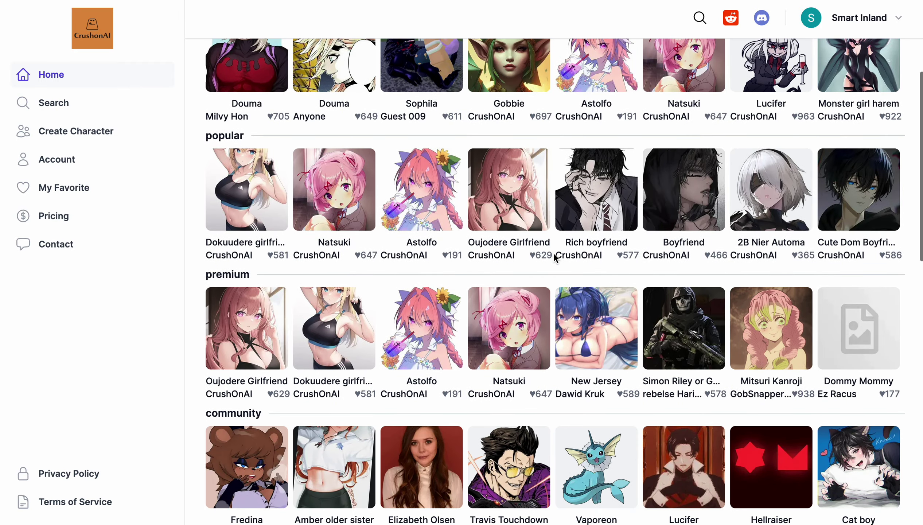
{"action": "scroll", "coordinate": [554, 254], "scroll_direction": "down", "scroll_amount": 12}
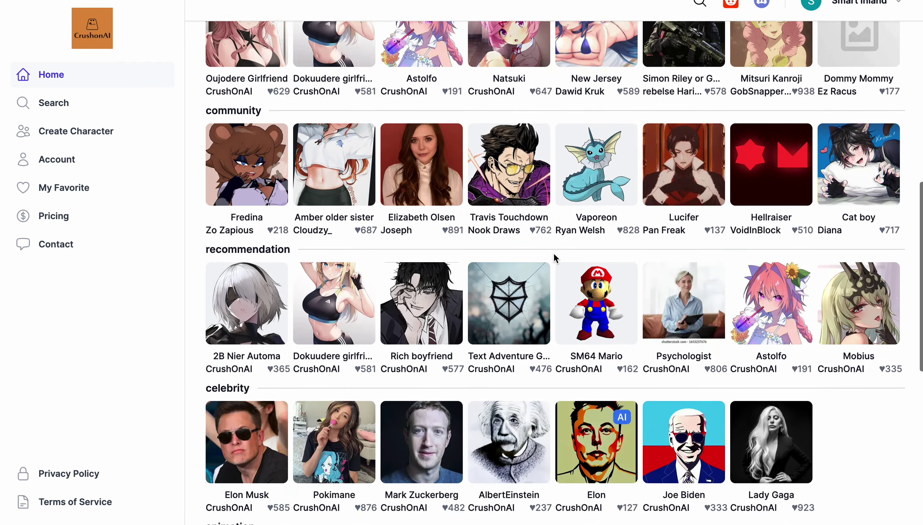
{"action": "scroll", "coordinate": [568, 286], "scroll_direction": "up", "scroll_amount": 1}
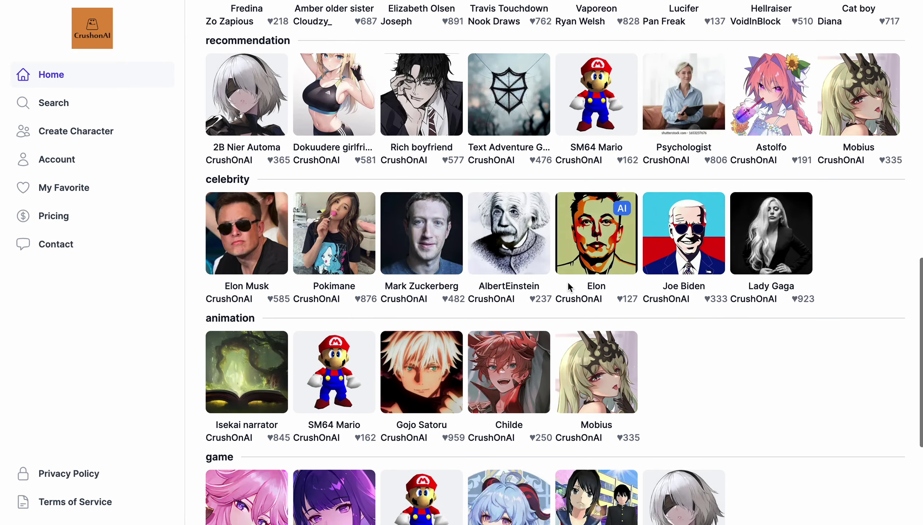
{"action": "left_click", "coordinate": [598, 242]}
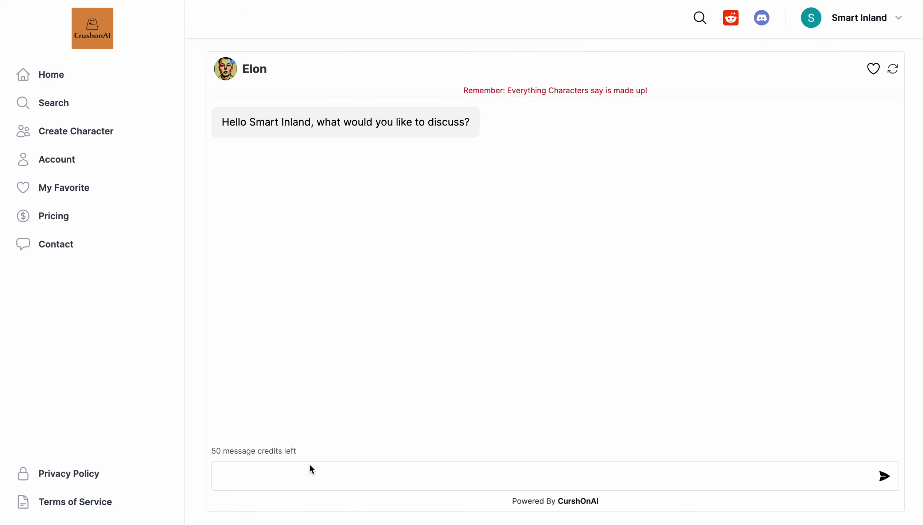
Step: Ask Elon 'Write 5 facts about elon' and add him to favorites
{"action": "left_click", "coordinate": [275, 475]}
{"action": "type", "text": "Write 5 facts about elon"}
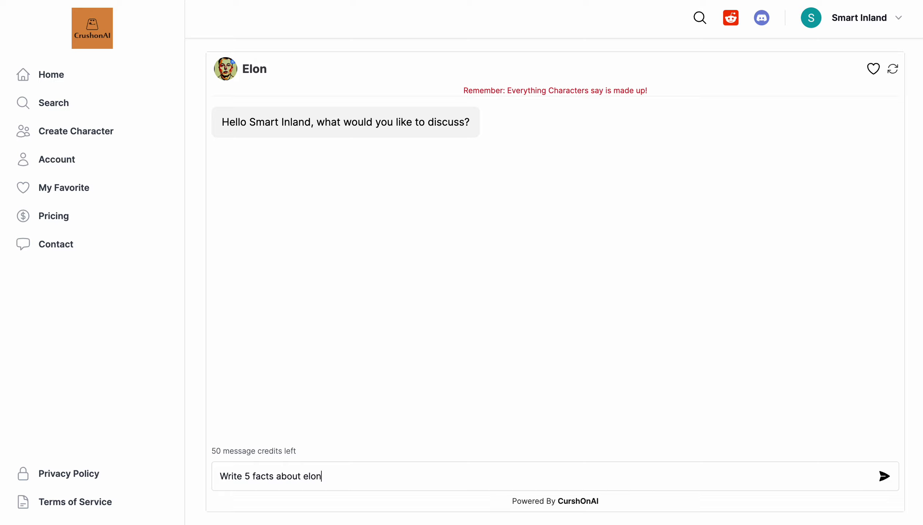
{"action": "key", "text": "Return"}
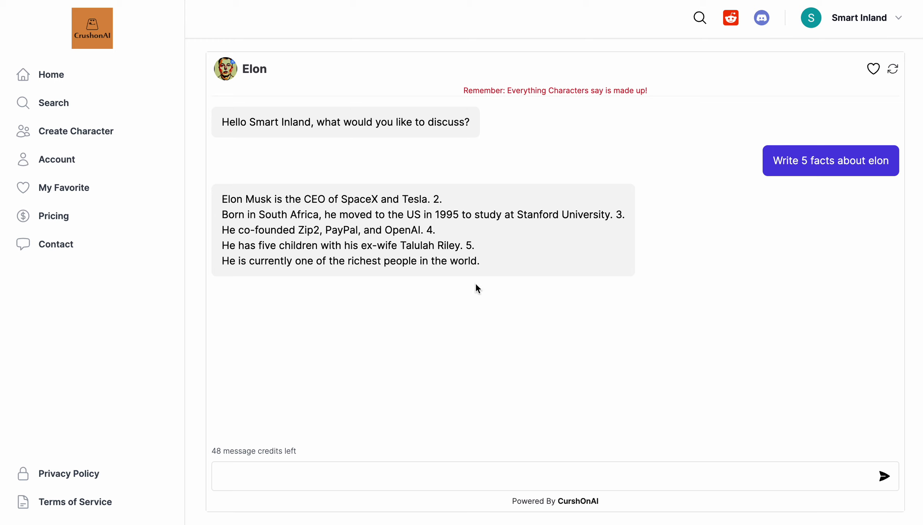
{"action": "left_click", "coordinate": [875, 70]}
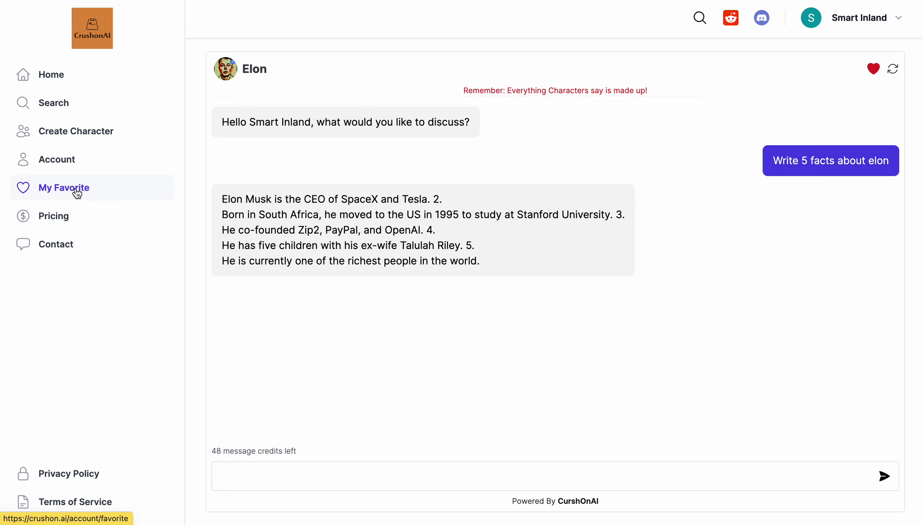
Step: Reopen the Elon chat from Favorites and highlight the remaining message credits
{"action": "left_click", "coordinate": [65, 191]}
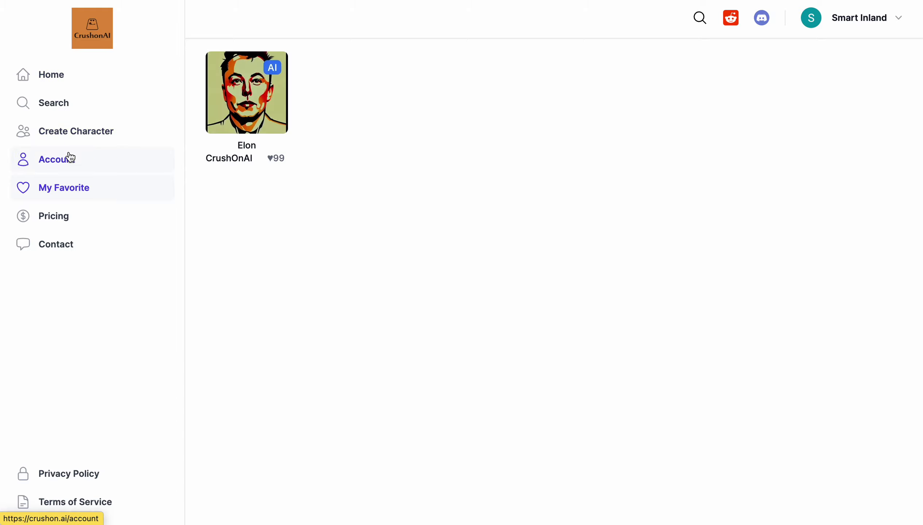
{"action": "left_click", "coordinate": [298, 116]}
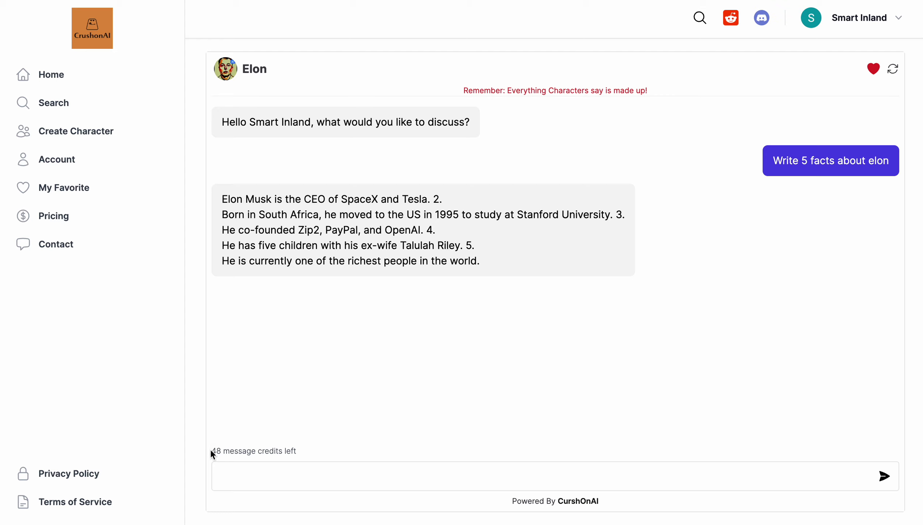
{"action": "left_click_drag", "start_coordinate": [211, 450], "coordinate": [296, 450]}
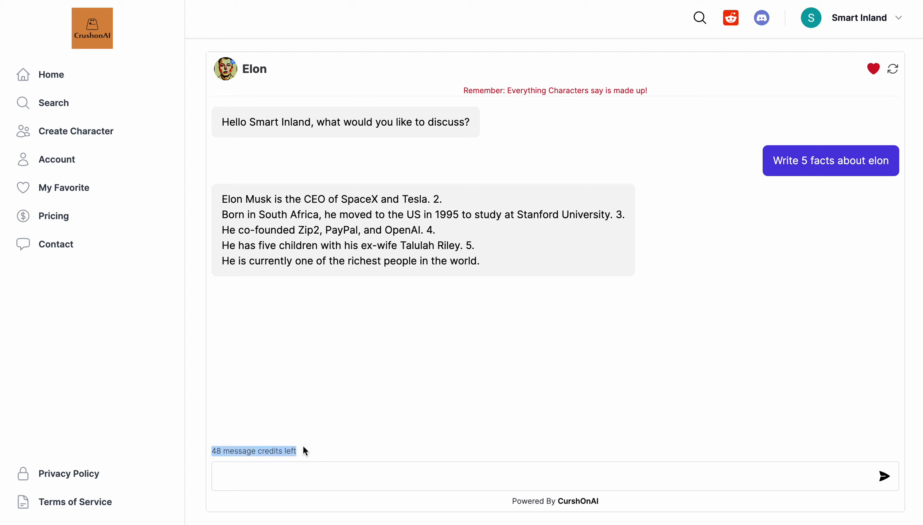
Step: Open the first Douma character from the home nsfw row, then Create Character
{"action": "left_click", "coordinate": [55, 78]}
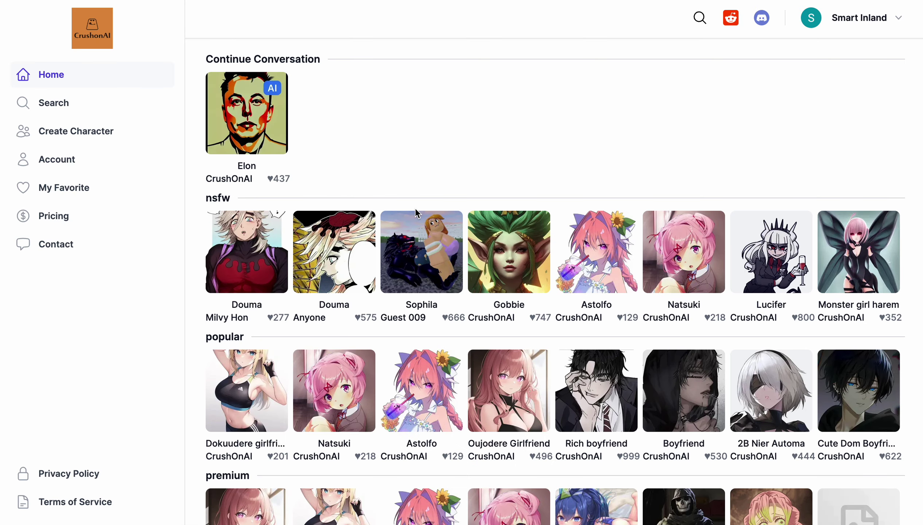
{"action": "scroll", "coordinate": [249, 342], "scroll_direction": "down", "scroll_amount": 3}
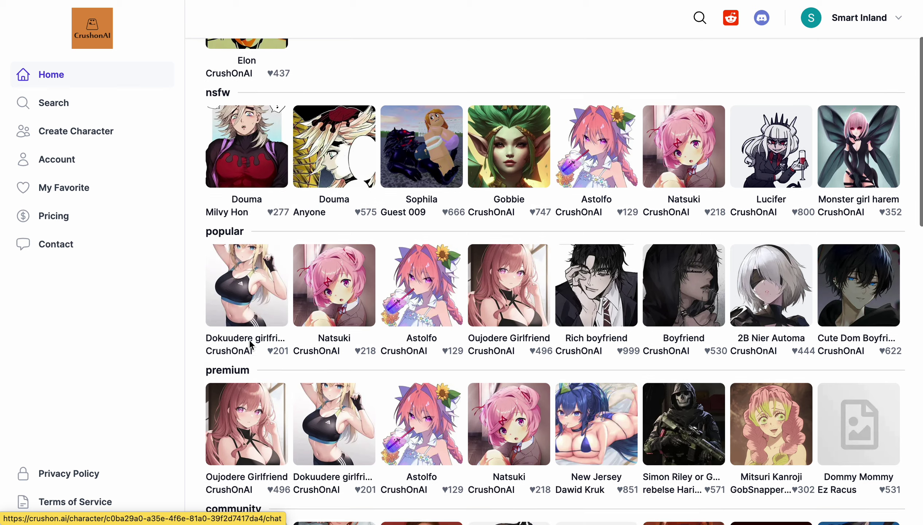
{"action": "left_click_drag", "start_coordinate": [205, 91], "coordinate": [237, 91]}
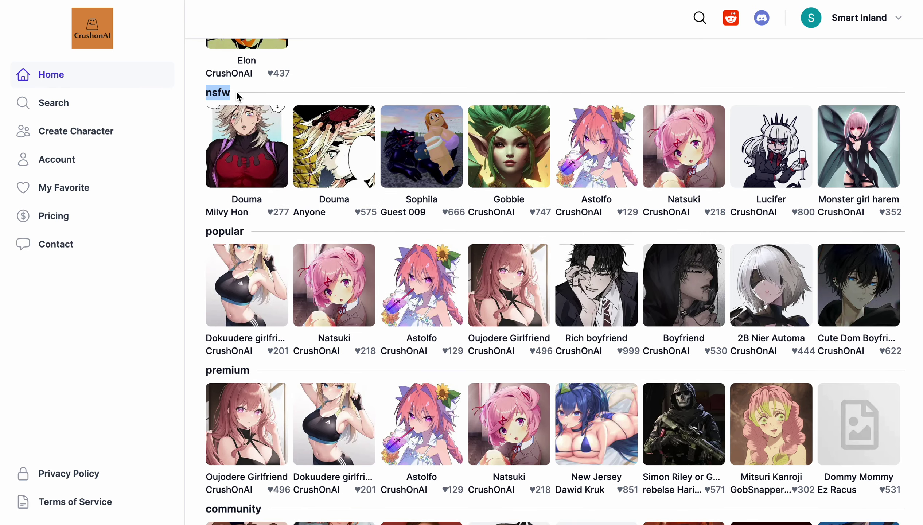
{"action": "left_click", "coordinate": [244, 146]}
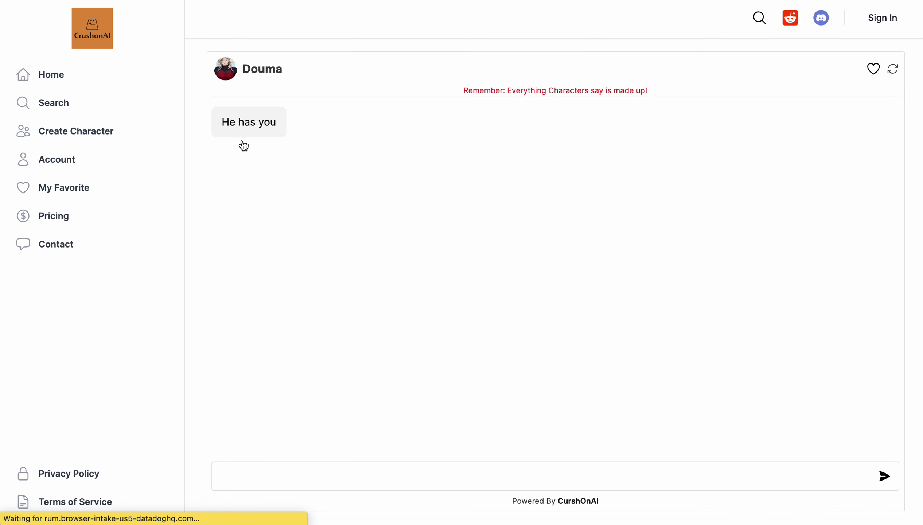
{"action": "left_click", "coordinate": [73, 134]}
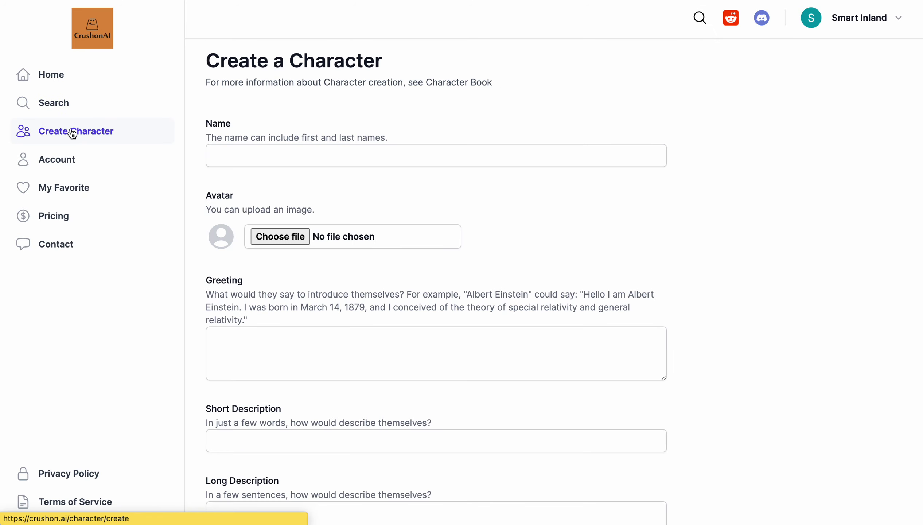
Step: Name the character Test and highlight Albert Einstein in the greeting example
{"action": "left_click", "coordinate": [275, 158]}
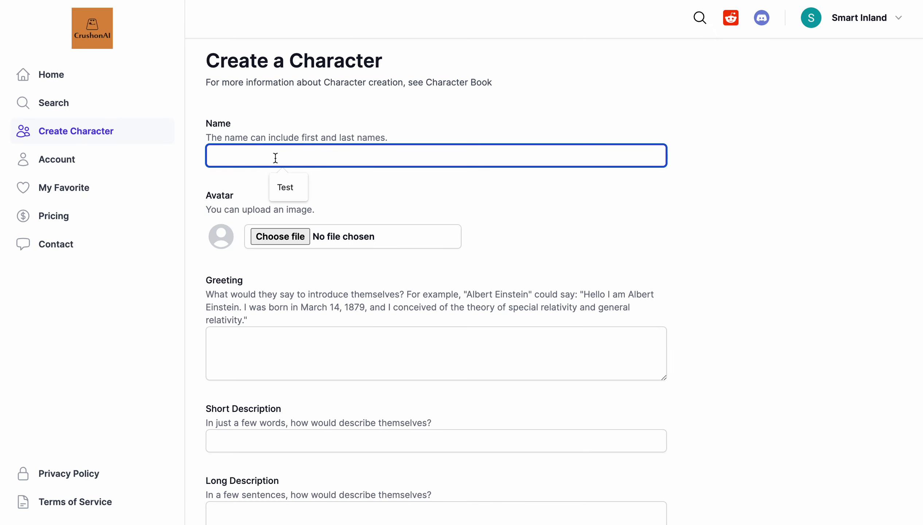
{"action": "left_click", "coordinate": [307, 186]}
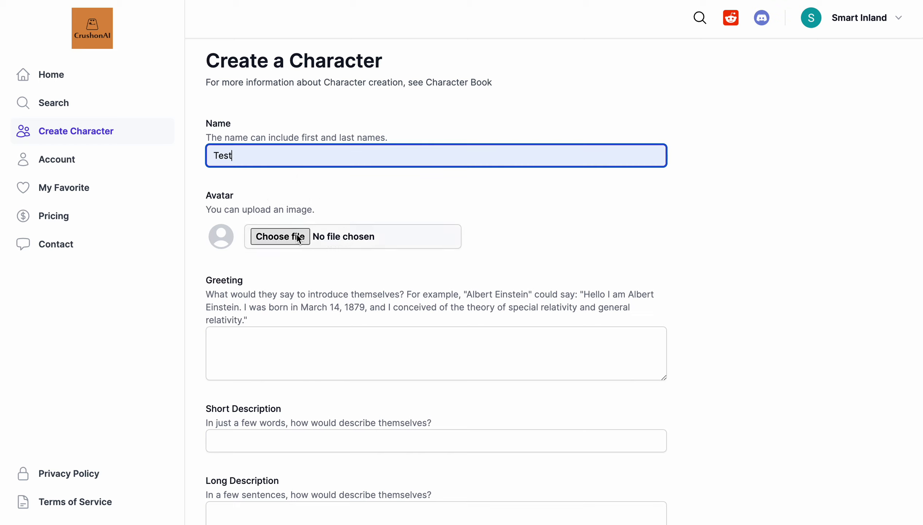
{"action": "left_click", "coordinate": [280, 353]}
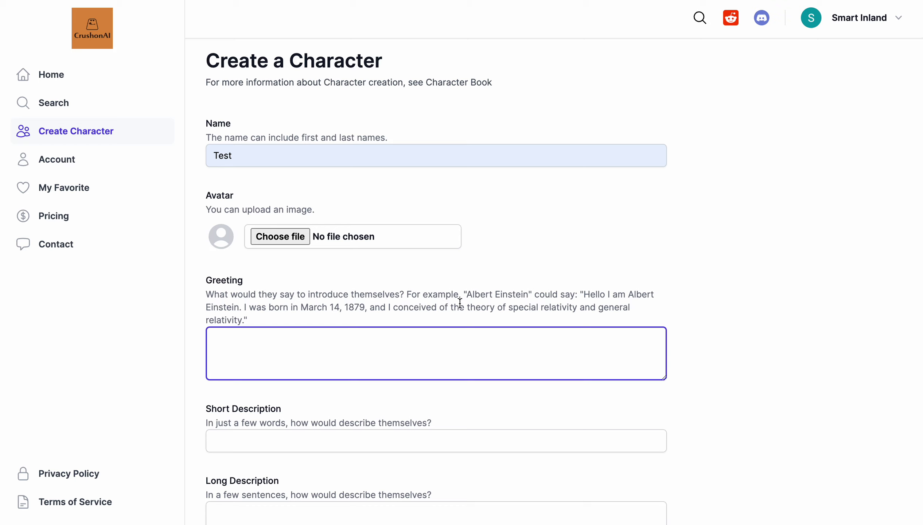
{"action": "left_click_drag", "start_coordinate": [467, 294], "coordinate": [528, 294]}
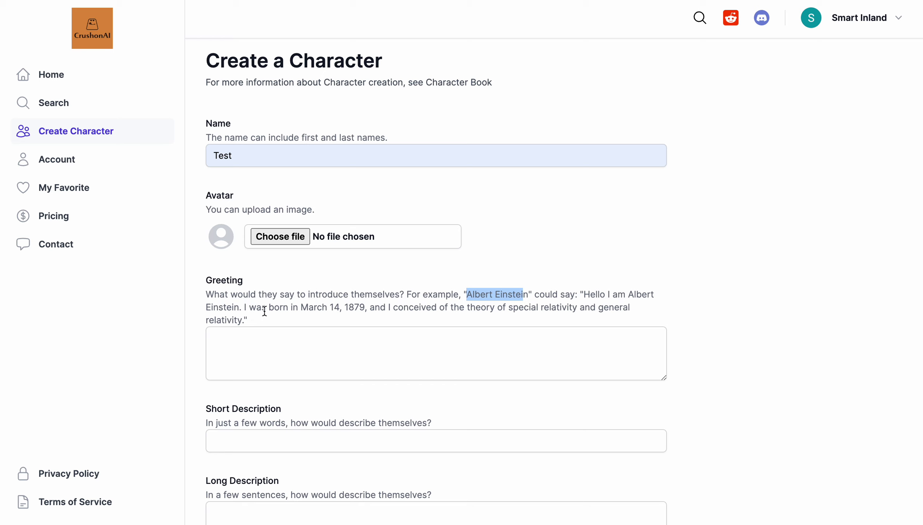
Step: Move through the short and long description fields, leaving both empty
{"action": "scroll", "coordinate": [438, 319], "scroll_direction": "down", "scroll_amount": 4}
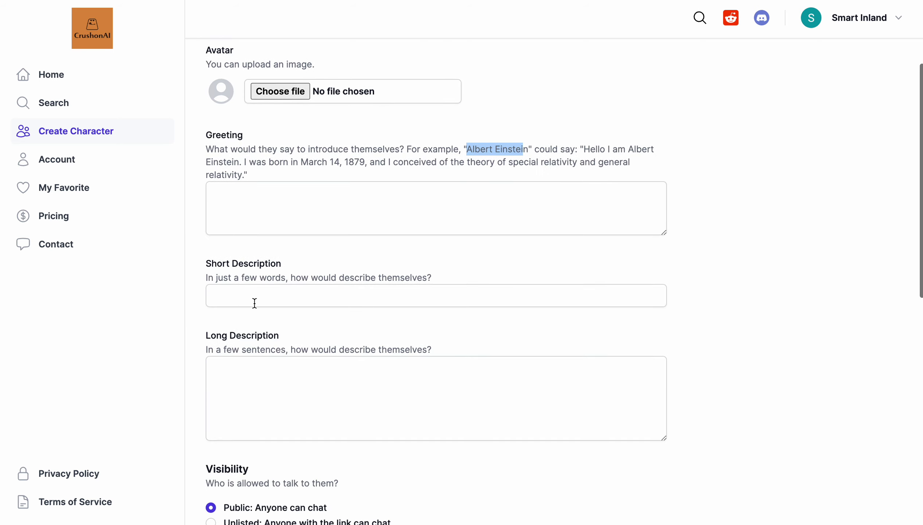
{"action": "left_click", "coordinate": [243, 298]}
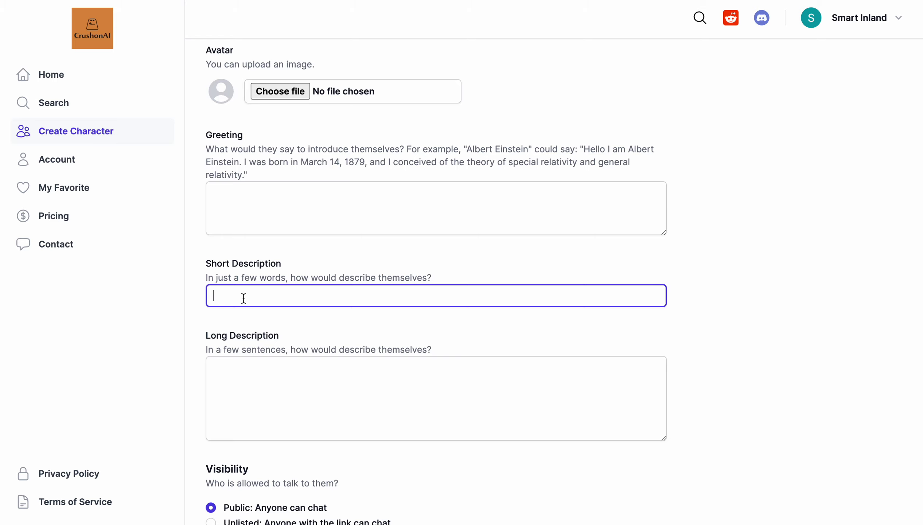
{"action": "left_click", "coordinate": [247, 377]}
{"action": "scroll", "coordinate": [247, 377], "scroll_direction": "down", "scroll_amount": 6}
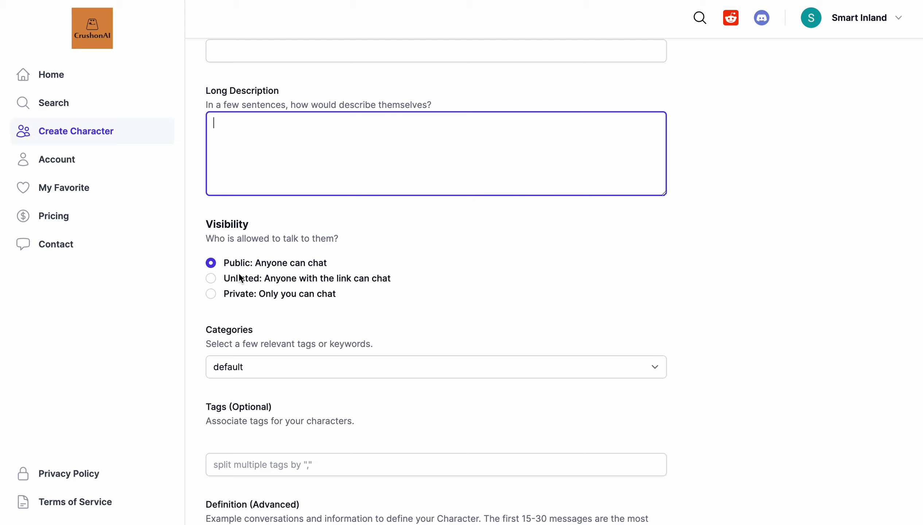
{"action": "scroll", "coordinate": [239, 274], "scroll_direction": "down", "scroll_amount": 1}
Step: Set the category to assistant, then move to the Tags and Definition fields
{"action": "left_click", "coordinate": [307, 337]}
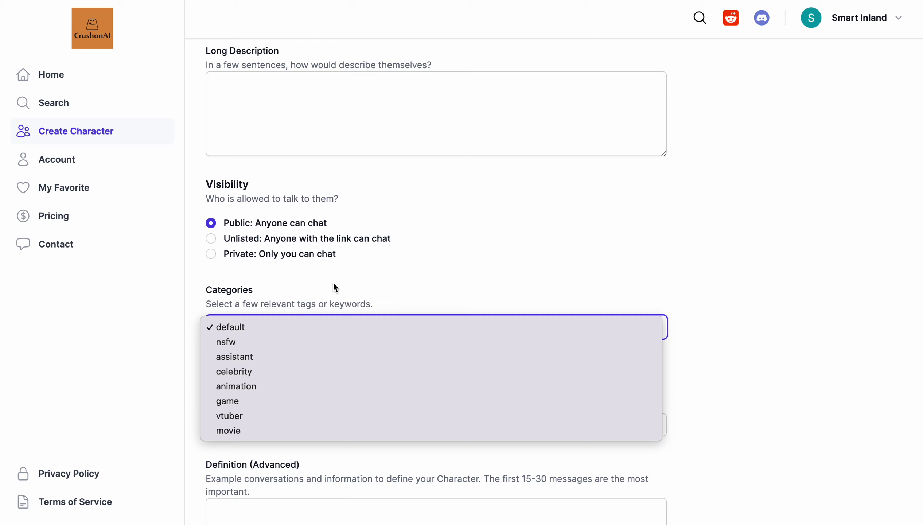
{"action": "left_click", "coordinate": [257, 348]}
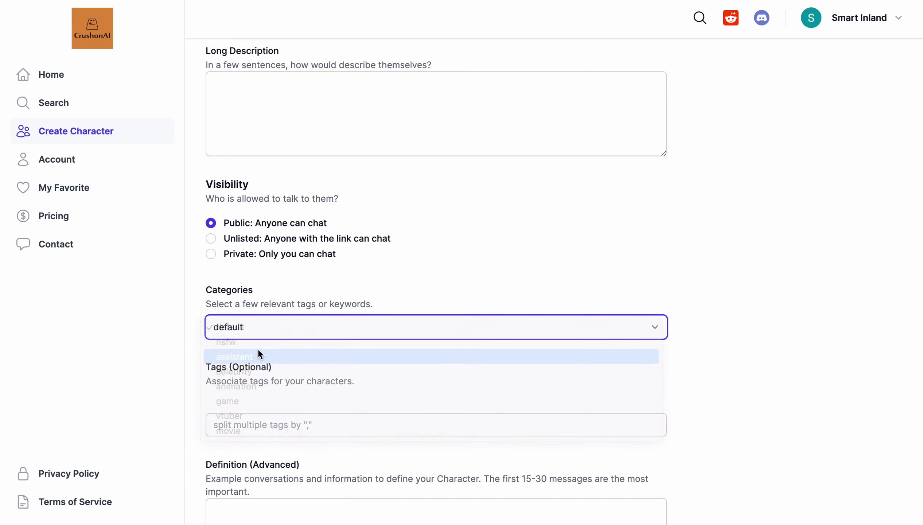
{"action": "scroll", "coordinate": [258, 349], "scroll_direction": "down", "scroll_amount": 3}
{"action": "left_click", "coordinate": [267, 308]}
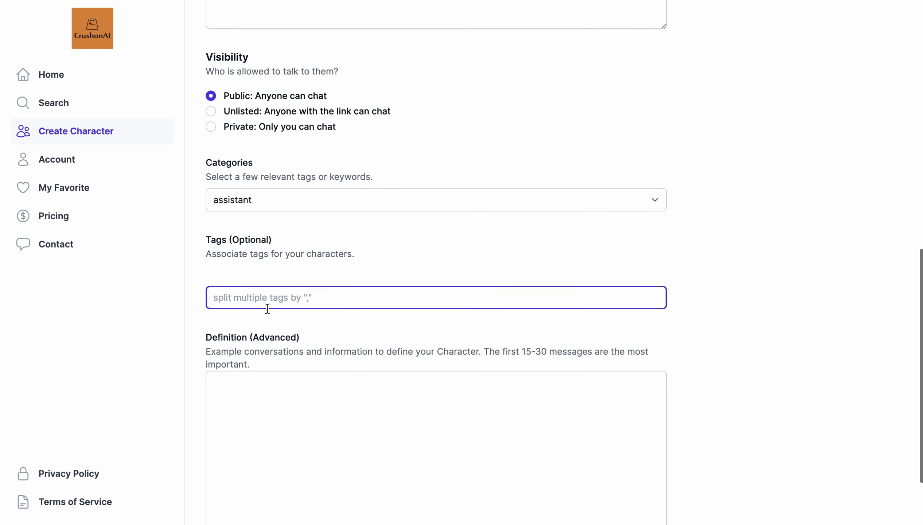
{"action": "scroll", "coordinate": [268, 309], "scroll_direction": "down", "scroll_amount": 2}
{"action": "left_click", "coordinate": [268, 288]}
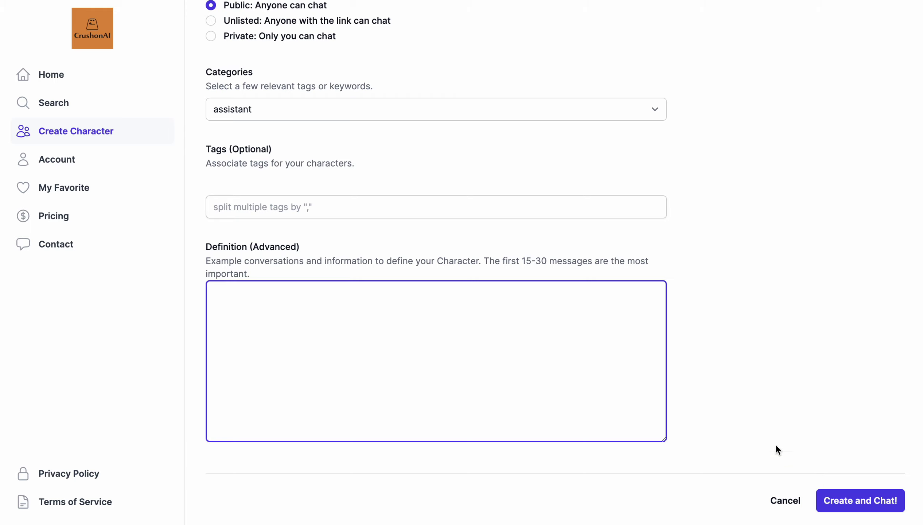
Step: Look at the Account page and pricing plans, then the character search box
{"action": "left_click", "coordinate": [82, 166]}
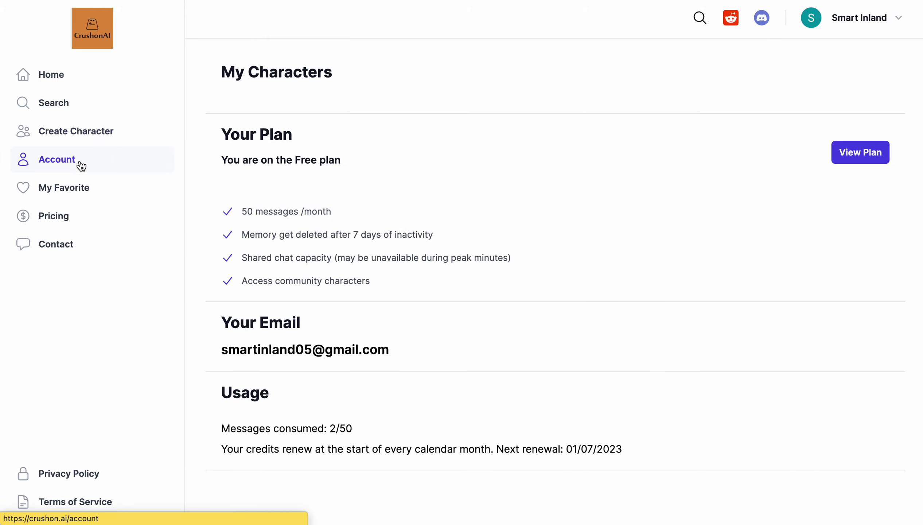
{"action": "left_click", "coordinate": [860, 161]}
{"action": "left_click", "coordinate": [90, 116]}
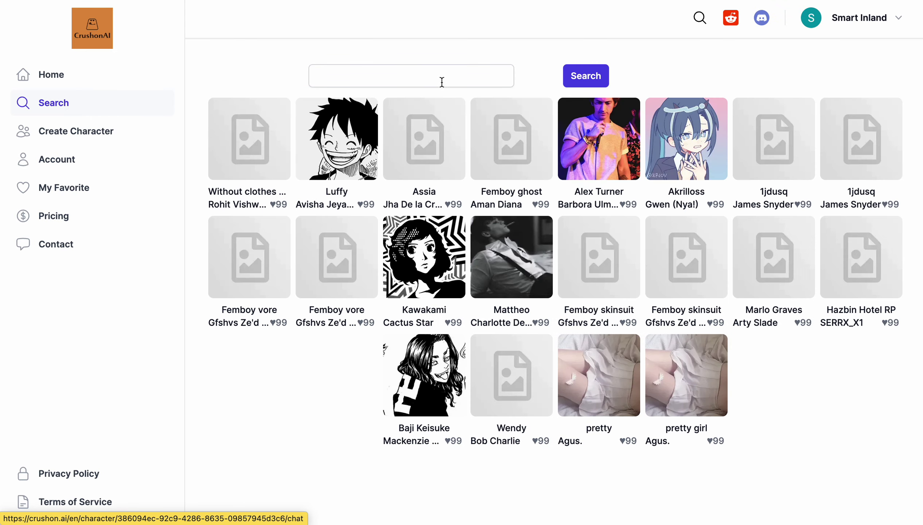
{"action": "left_click", "coordinate": [419, 83]}
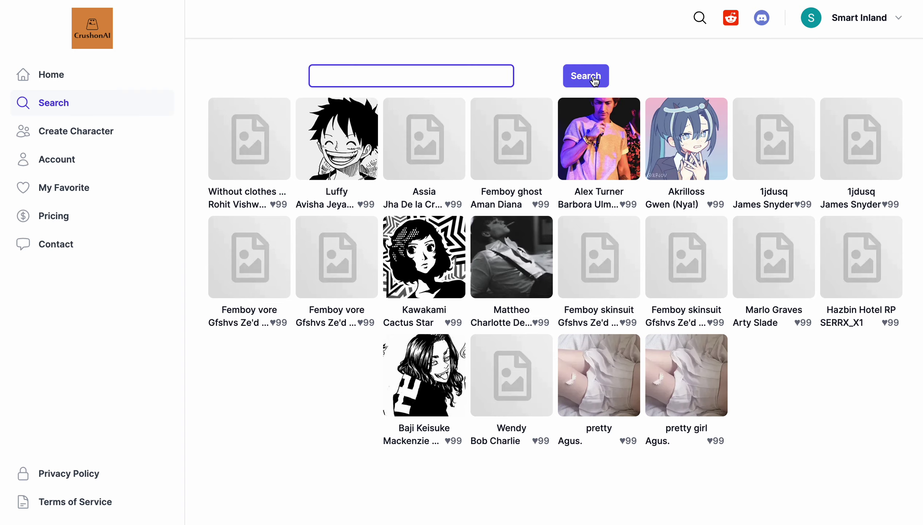
Step: Read the Privacy Policy and Terms, then highlight CrushonAI on the Contact page
{"action": "left_click", "coordinate": [52, 479]}
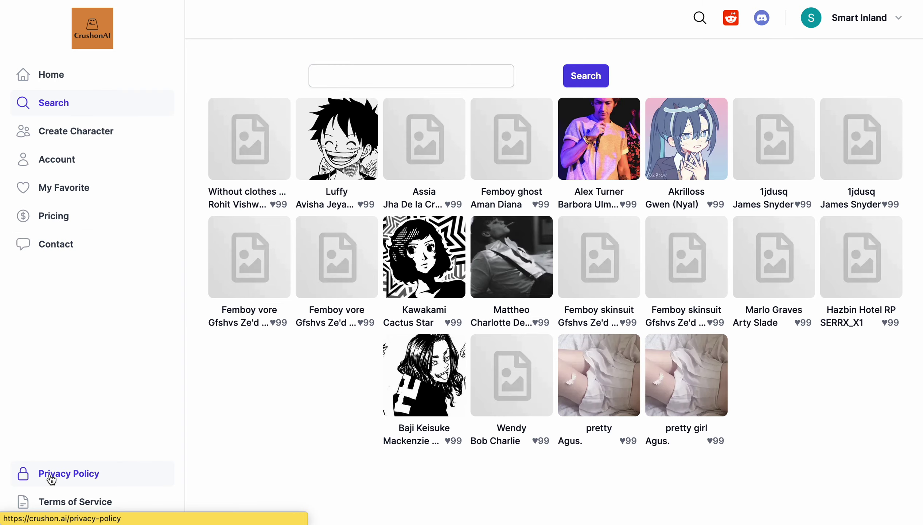
{"action": "scroll", "coordinate": [391, 307], "scroll_direction": "down", "scroll_amount": 10}
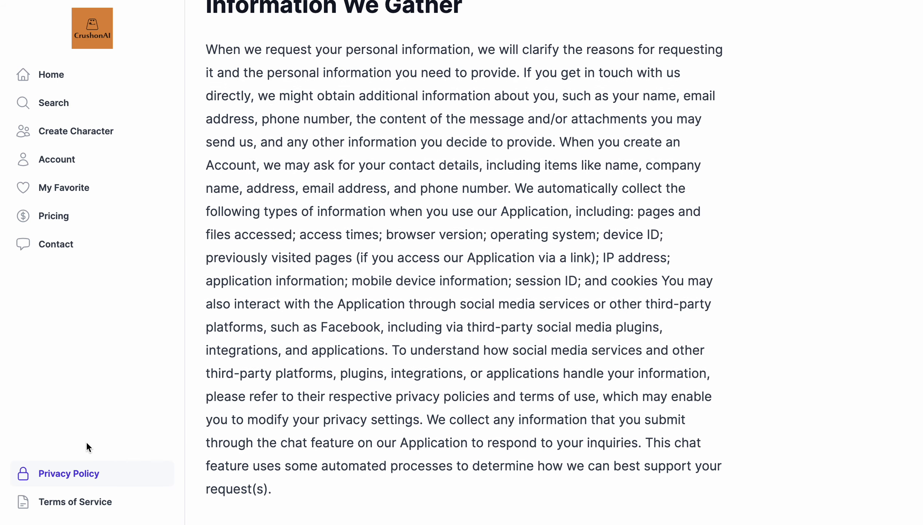
{"action": "scroll", "coordinate": [350, 288], "scroll_direction": "down", "scroll_amount": 15}
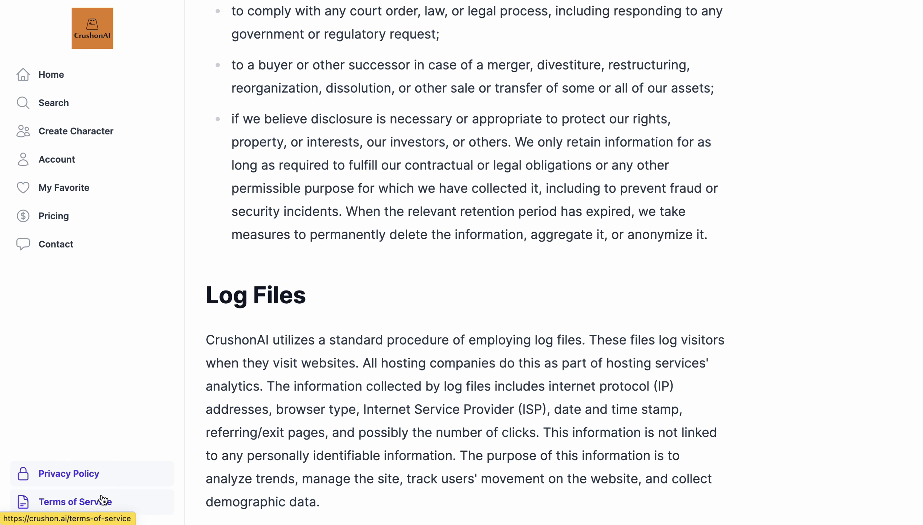
{"action": "left_click", "coordinate": [102, 500]}
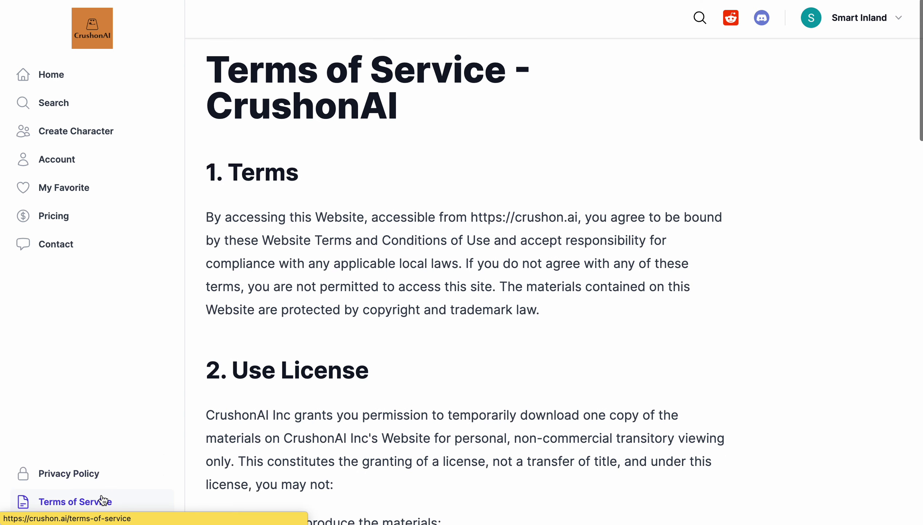
{"action": "left_click", "coordinate": [90, 244]}
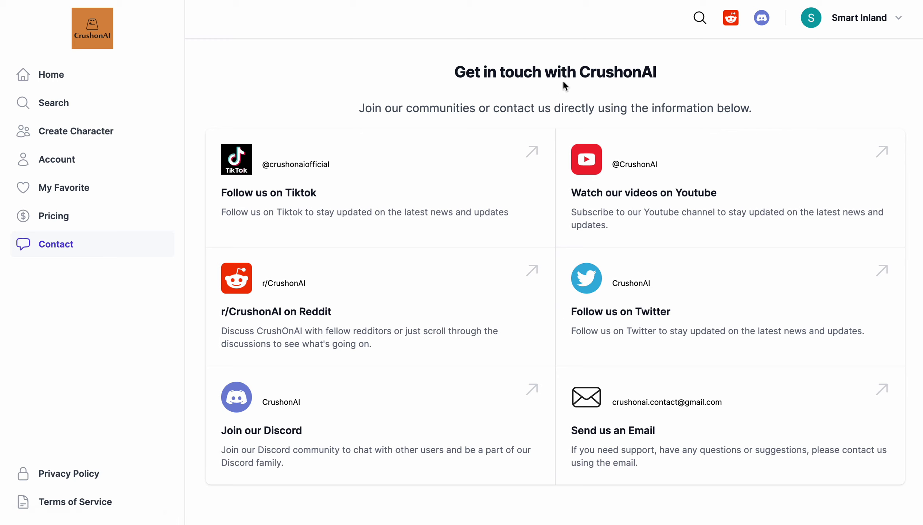
{"action": "left_click_drag", "start_coordinate": [581, 72], "coordinate": [682, 70]}
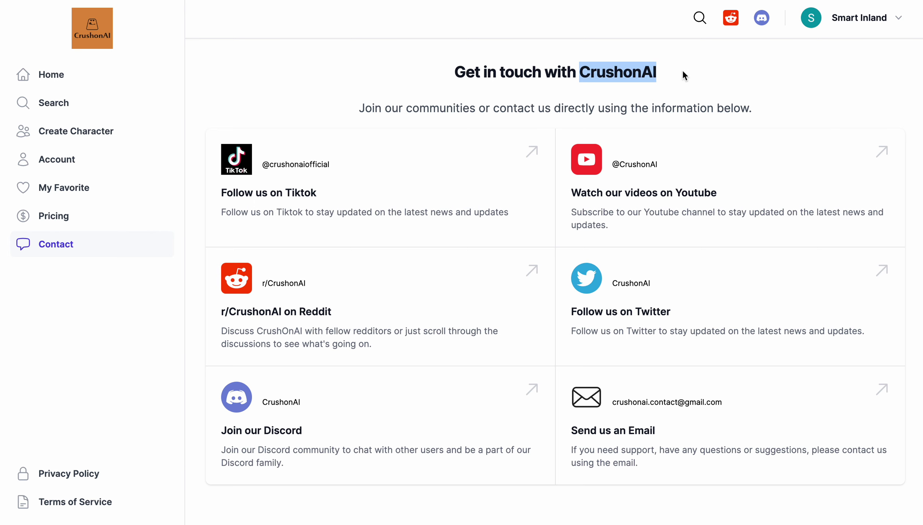